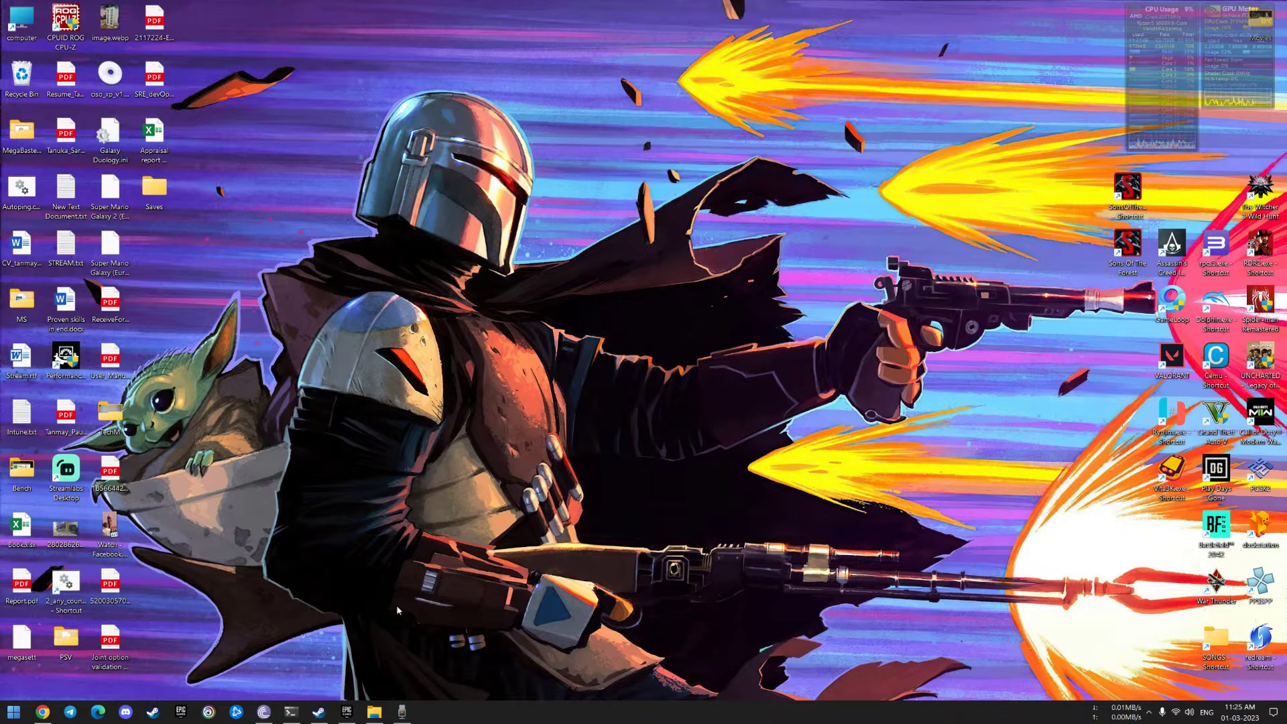
Open the user's %temp% folder in File Explorer from a Start menu search
{"action": "mouse_move", "coordinate": [401, 711]}
{"action": "left_click", "coordinate": [447, 618]}
{"action": "key", "text": "super"}
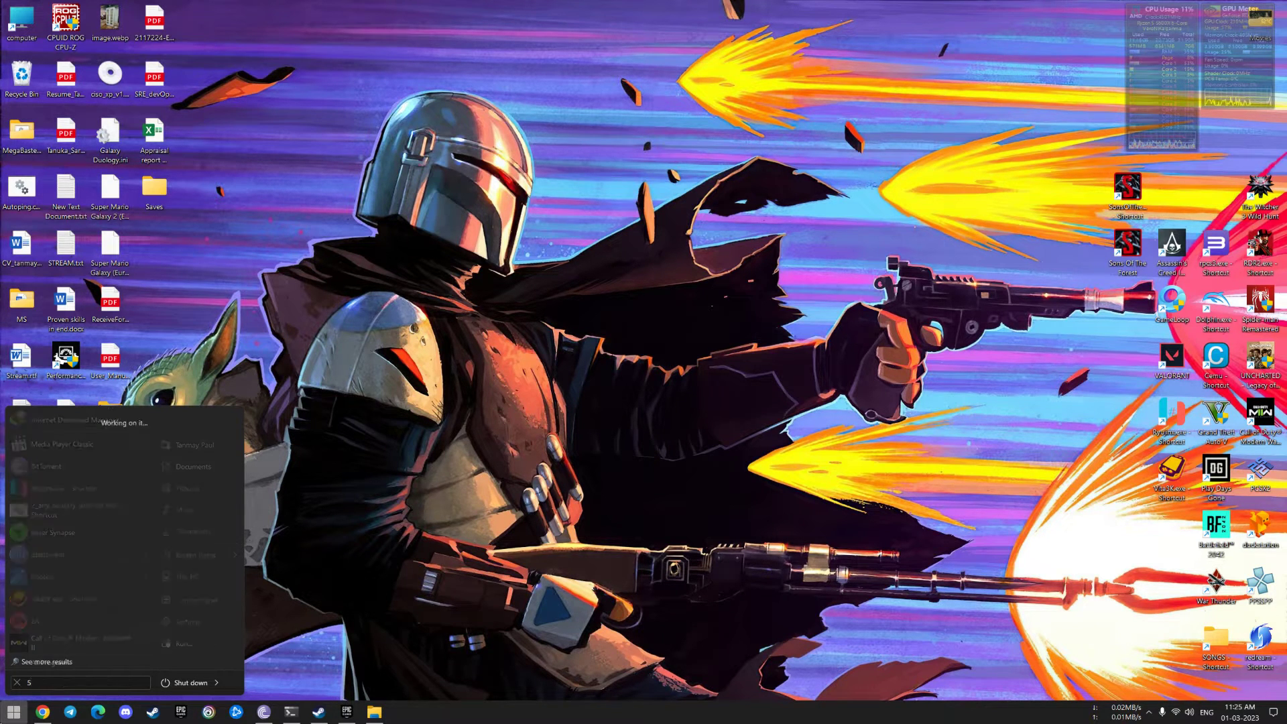
{"action": "type", "text": "%tem"}
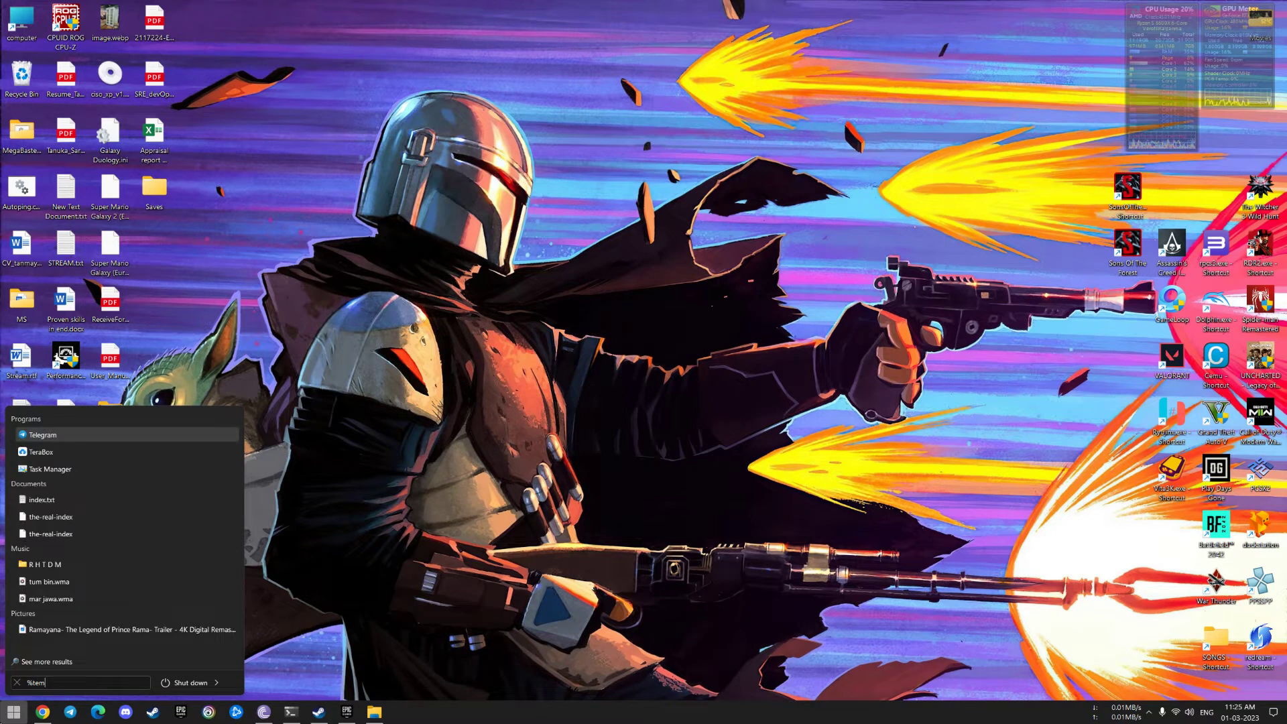
{"action": "type", "text": "p%"}
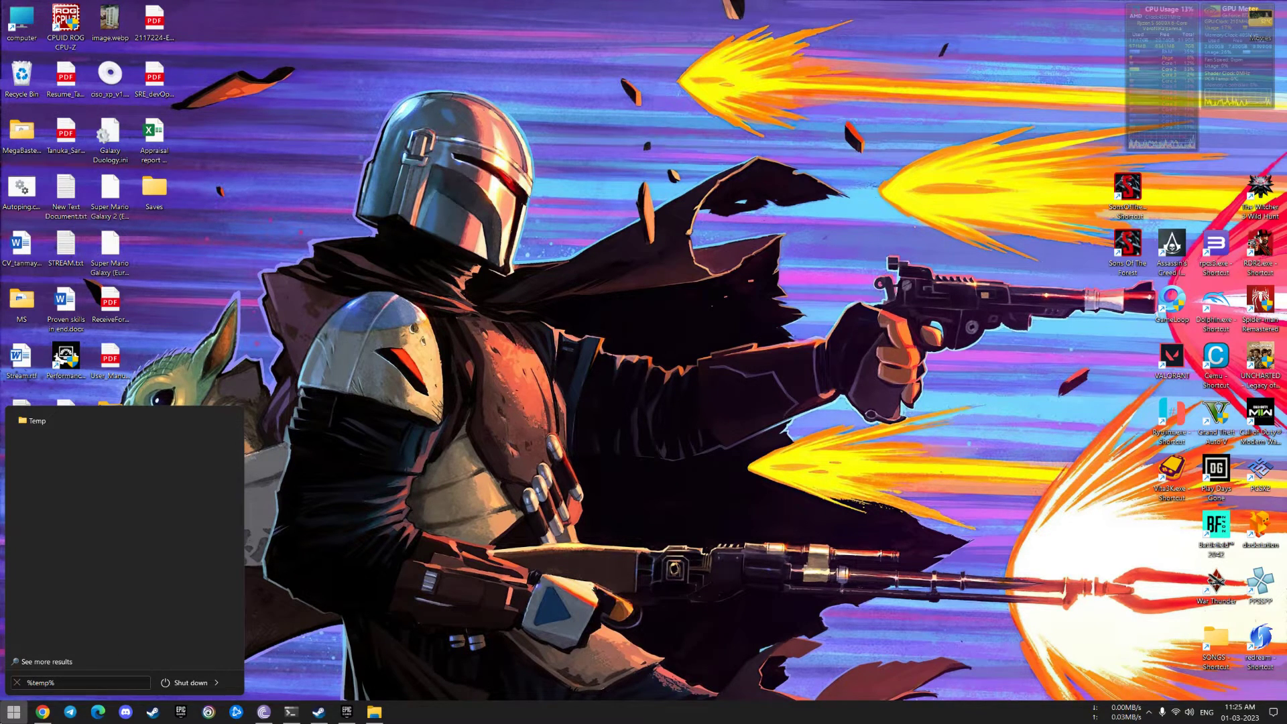
{"action": "key", "text": "Return"}
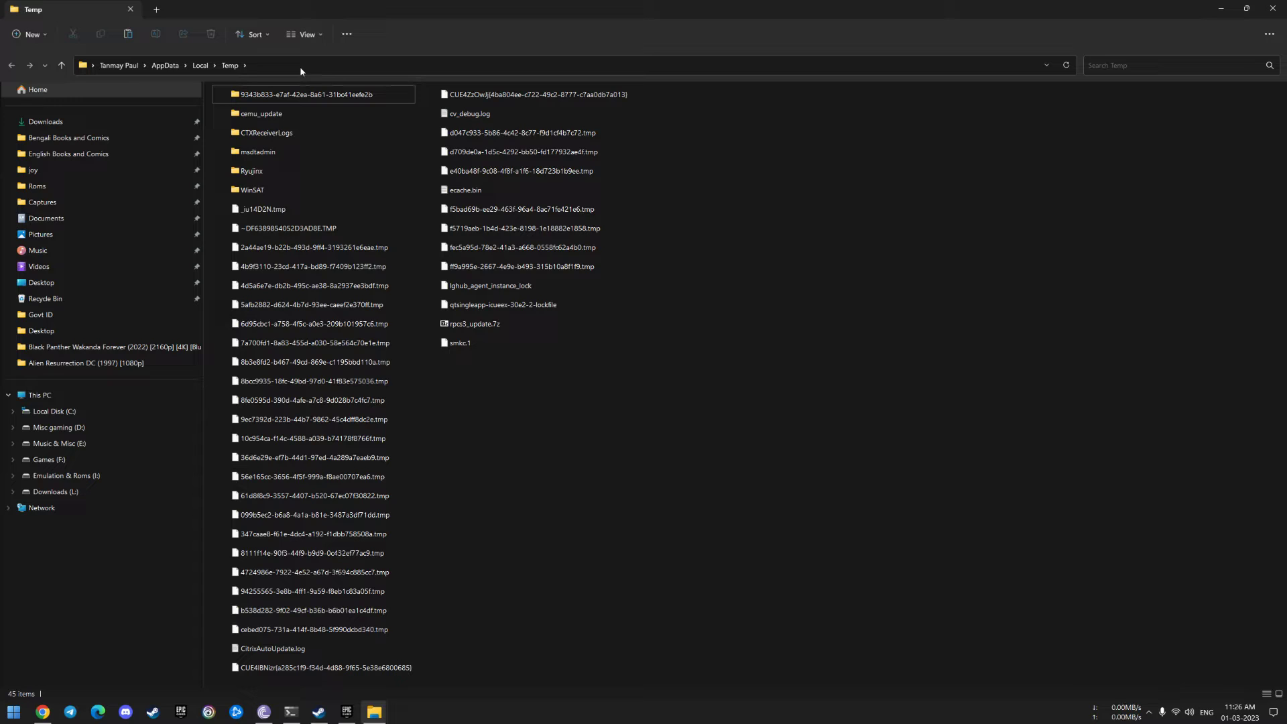
Go from Temp up to AppData, then into LocalLow\Endnight\SonsOfTheForest\Saves
{"action": "left_click", "coordinate": [165, 65]}
{"action": "left_click", "coordinate": [248, 127]}
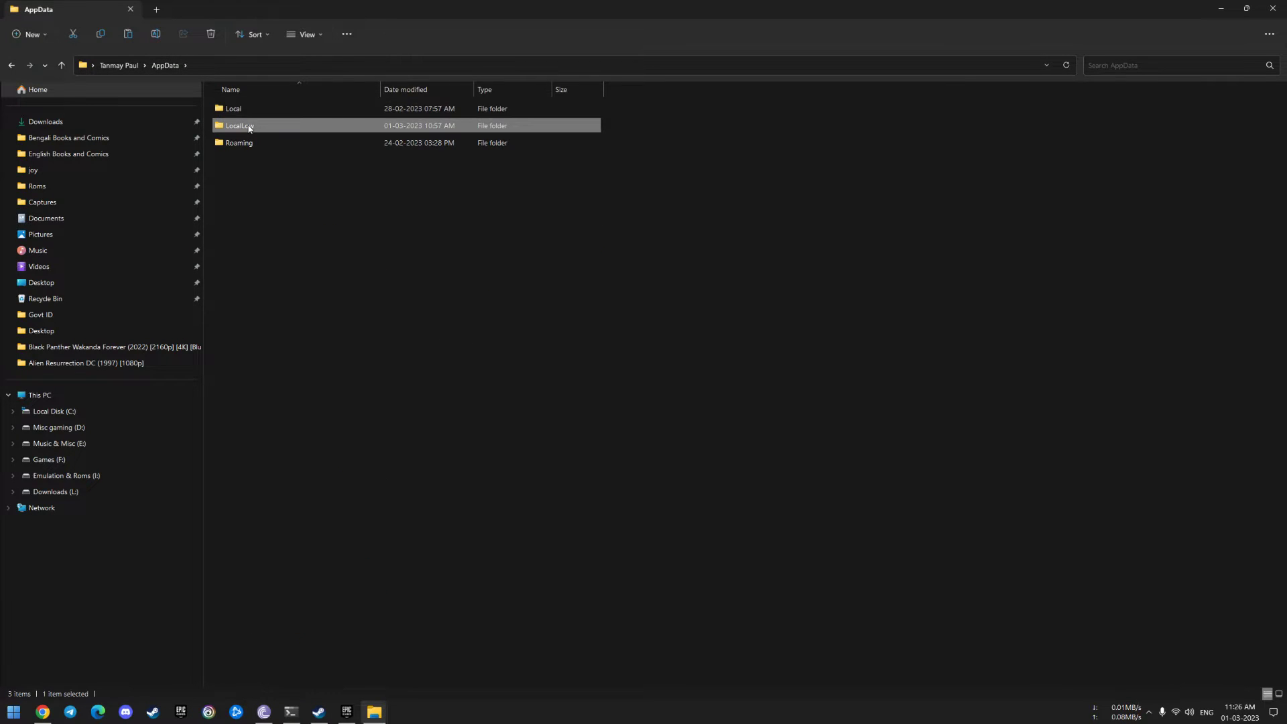
{"action": "double_click", "coordinate": [248, 128]}
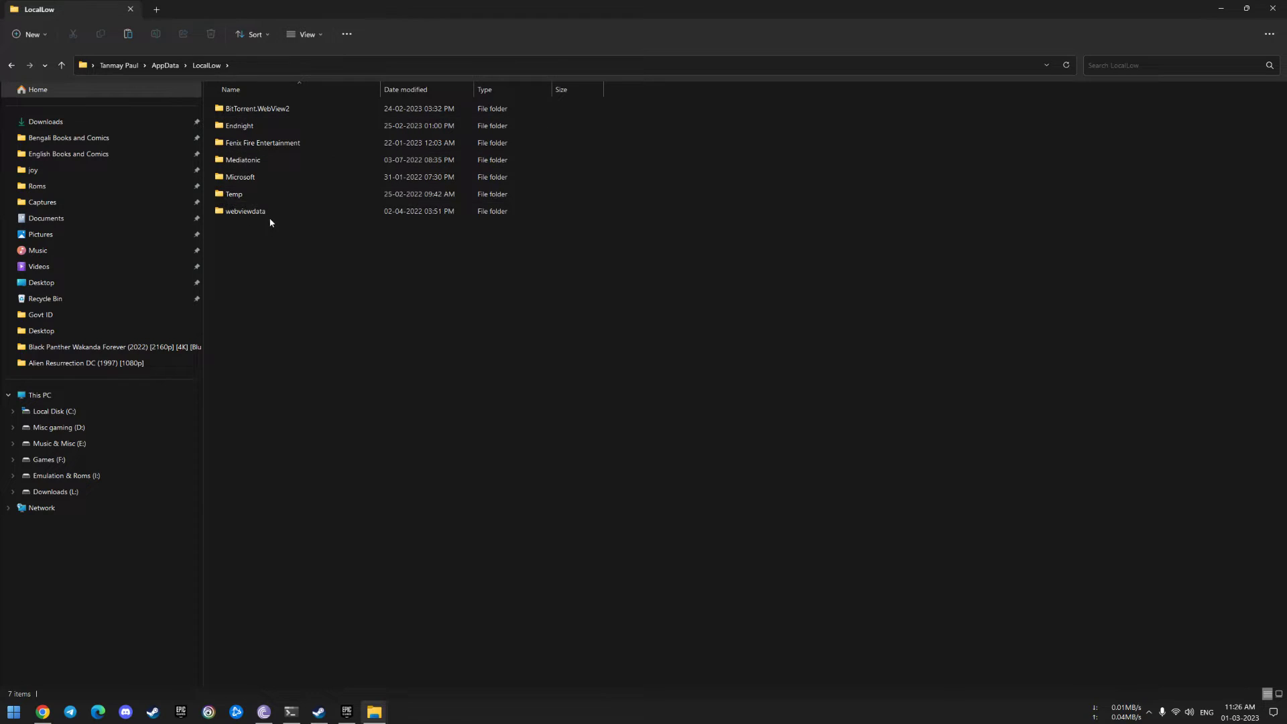
{"action": "double_click", "coordinate": [260, 126]}
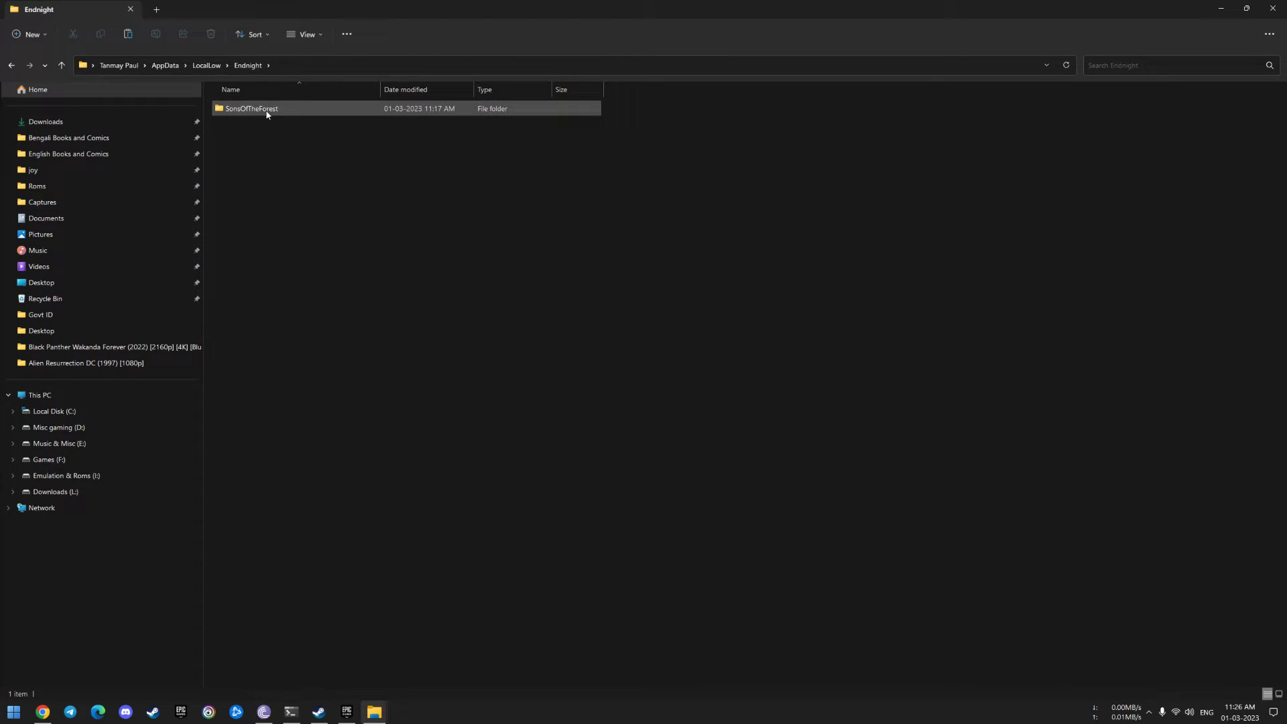
{"action": "double_click", "coordinate": [267, 111]}
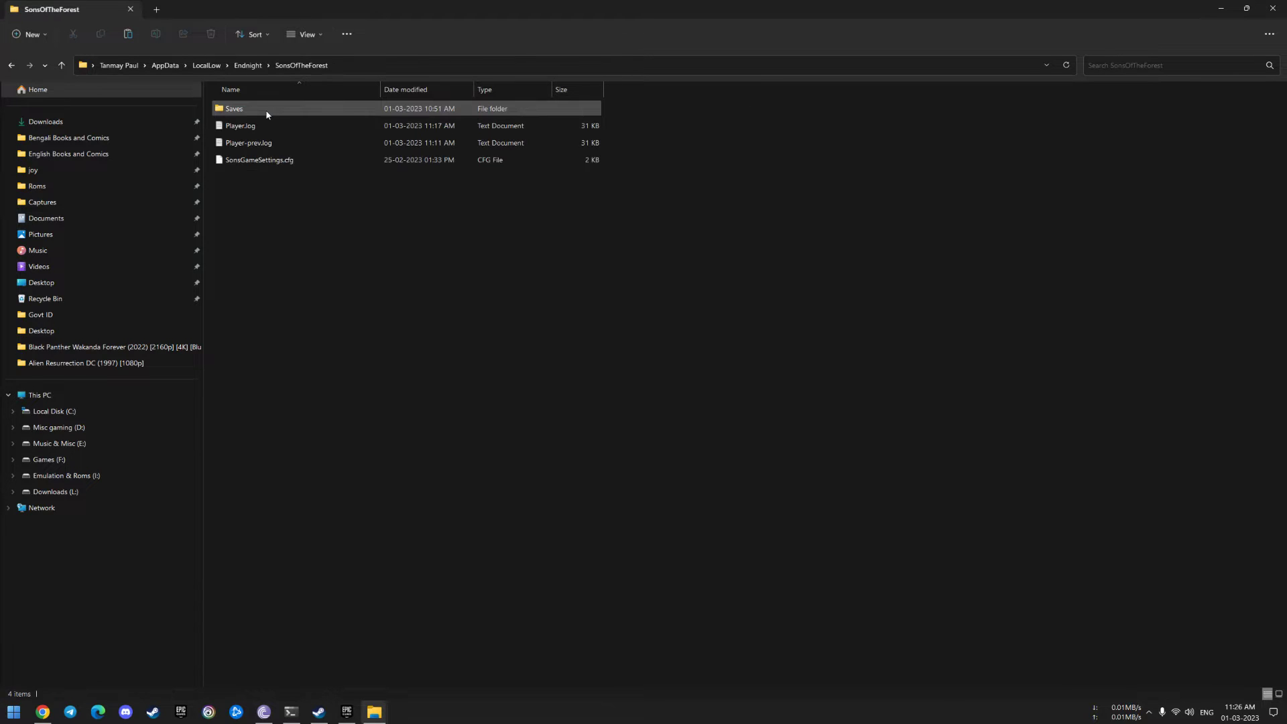
{"action": "double_click", "coordinate": [267, 111]}
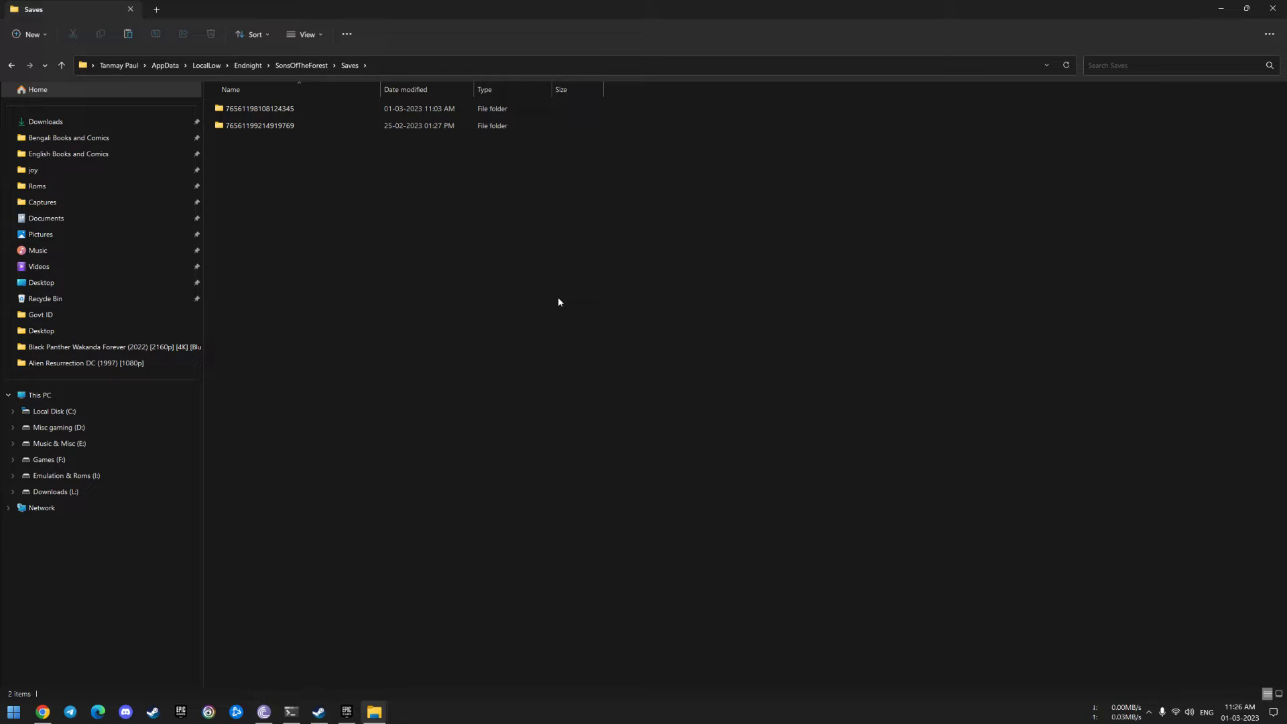
Sort by date modified and open SinglePlayer inside the second numbered account folder
{"action": "left_click", "coordinate": [420, 88]}
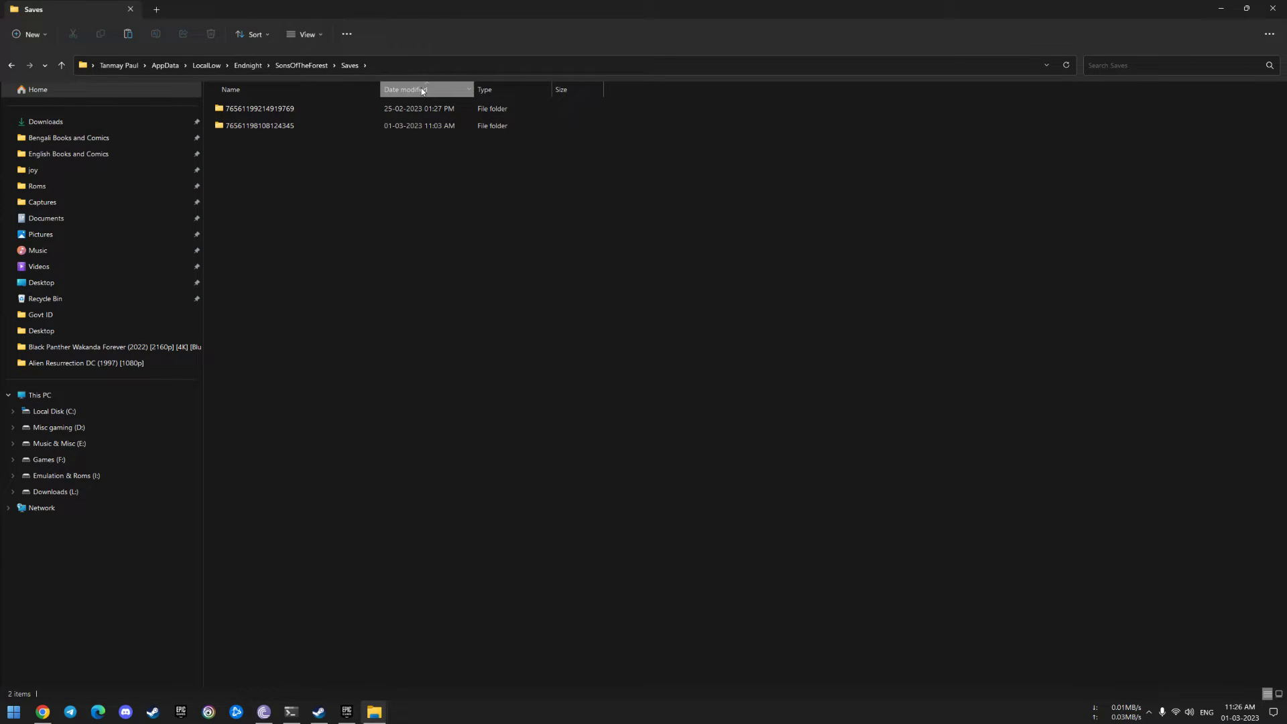
{"action": "left_click", "coordinate": [390, 110]}
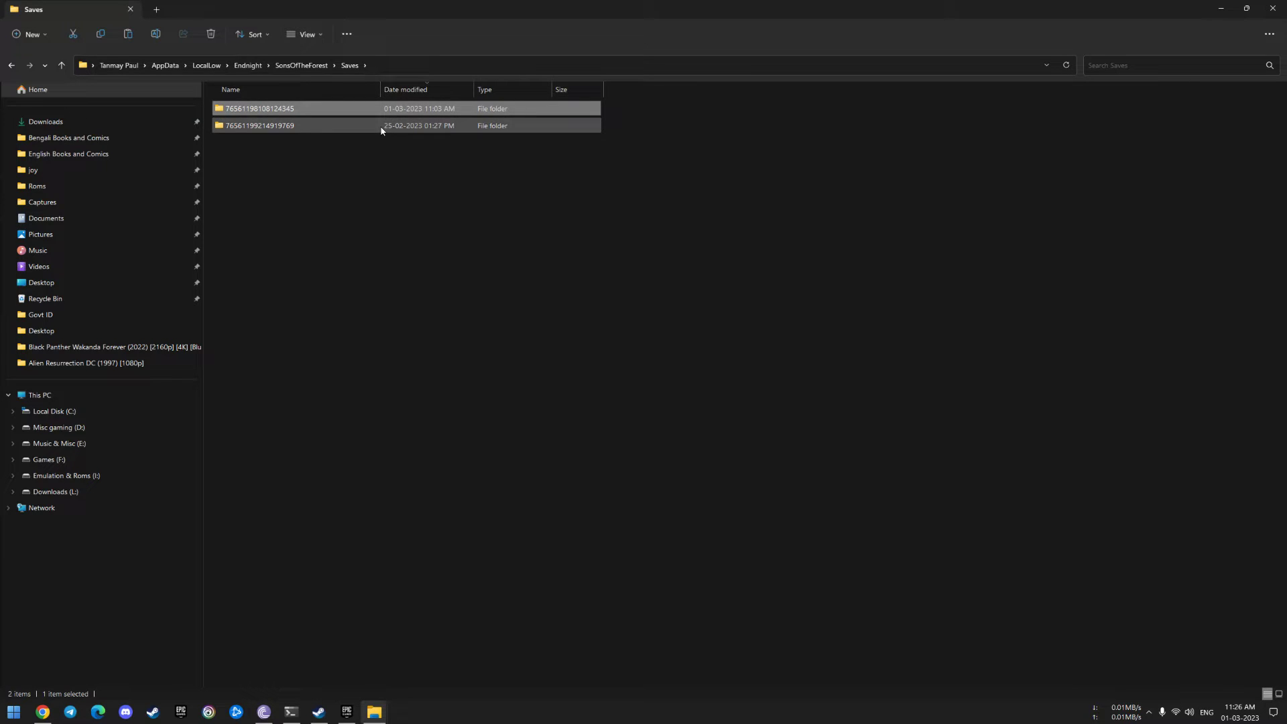
{"action": "double_click", "coordinate": [379, 126]}
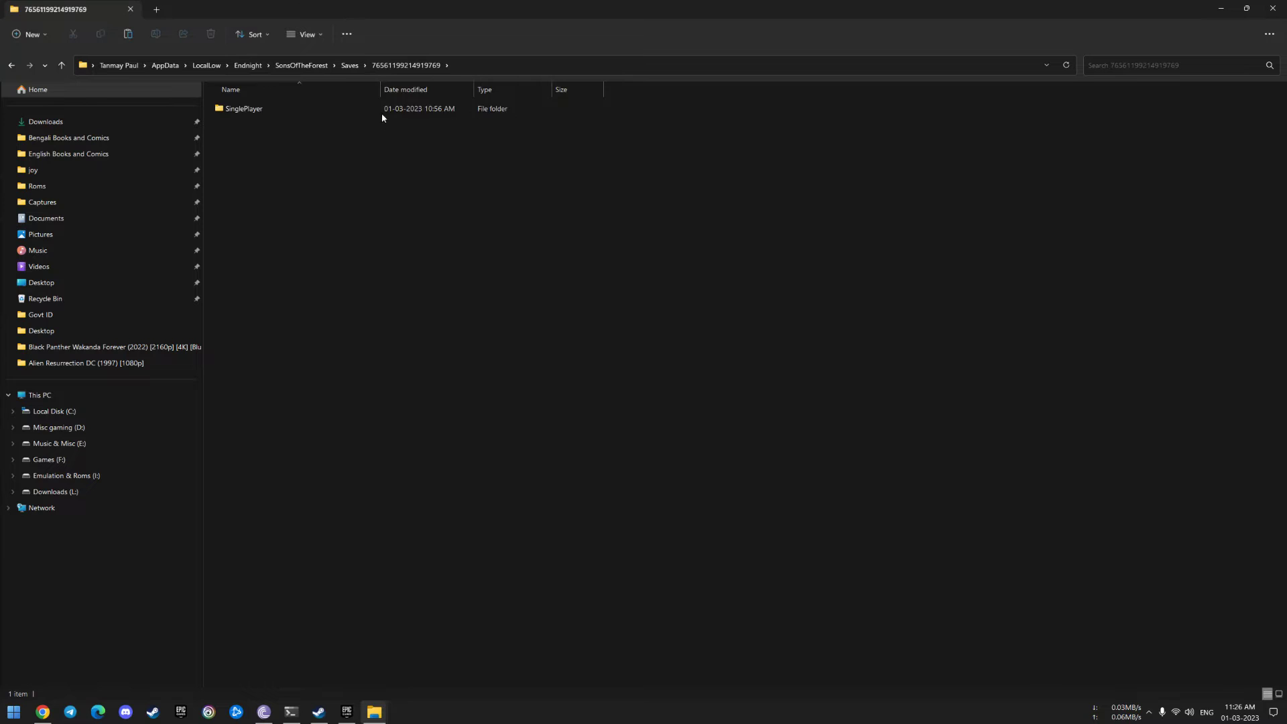
{"action": "double_click", "coordinate": [381, 112]}
{"action": "left_click", "coordinate": [405, 65]}
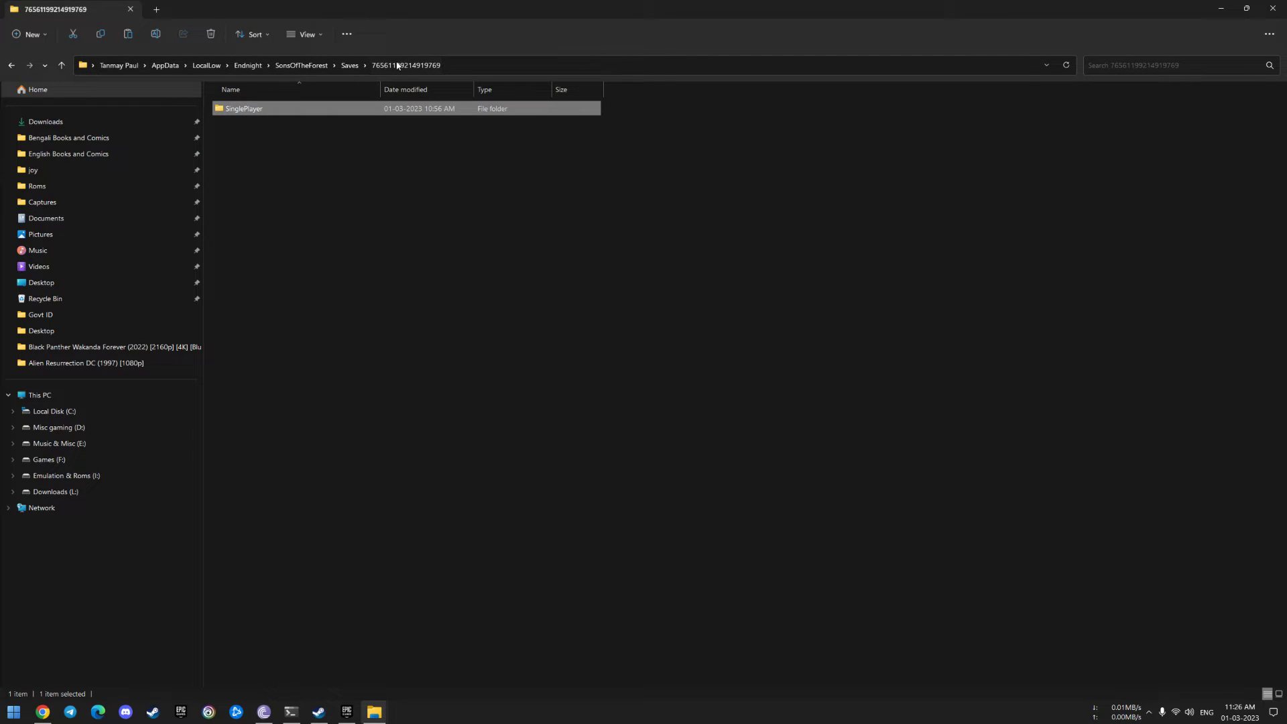
{"action": "double_click", "coordinate": [327, 110]}
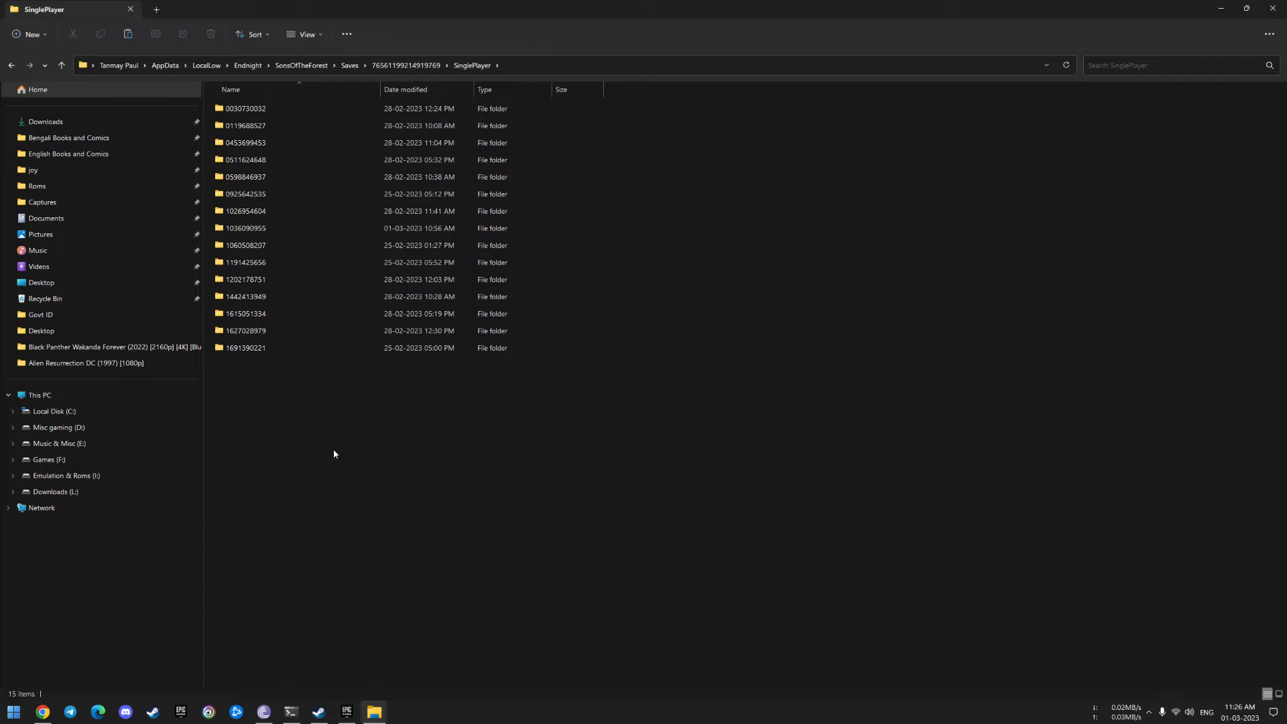
Copy this account's SinglePlayer folder
{"action": "key", "text": "alt+Left"}
{"action": "right_click", "coordinate": [243, 114]}
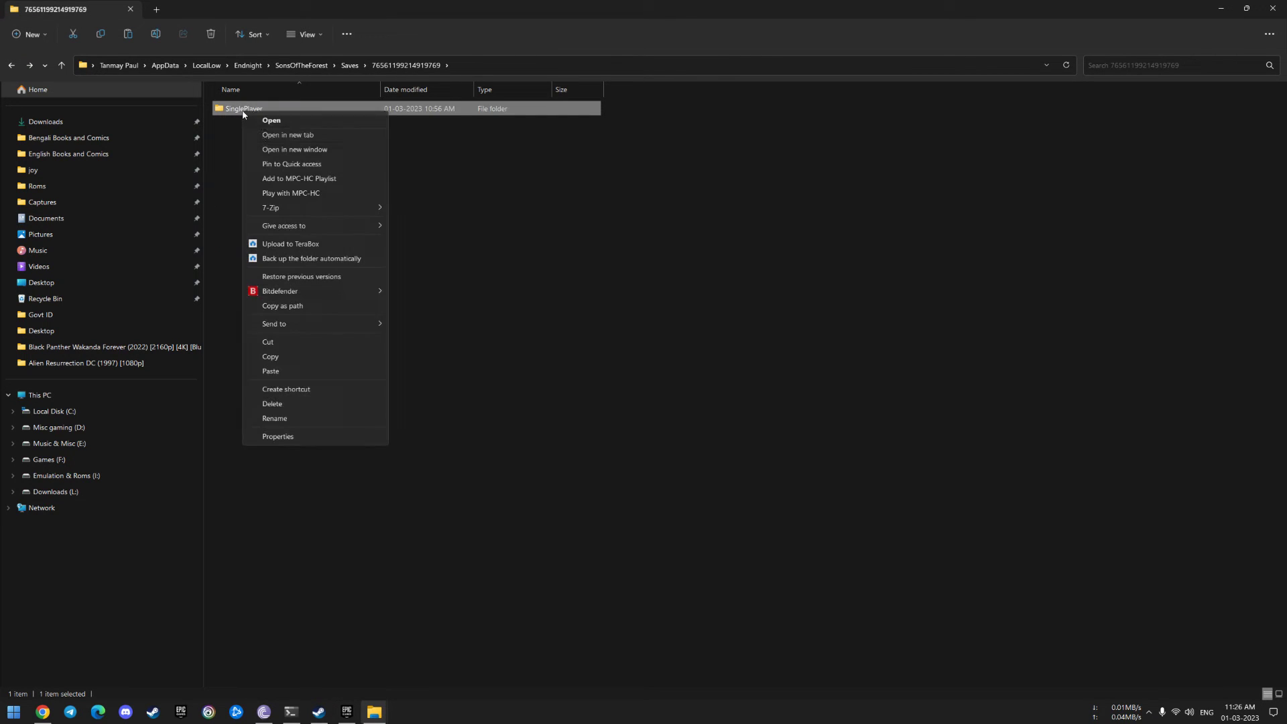
{"action": "left_click", "coordinate": [317, 361]}
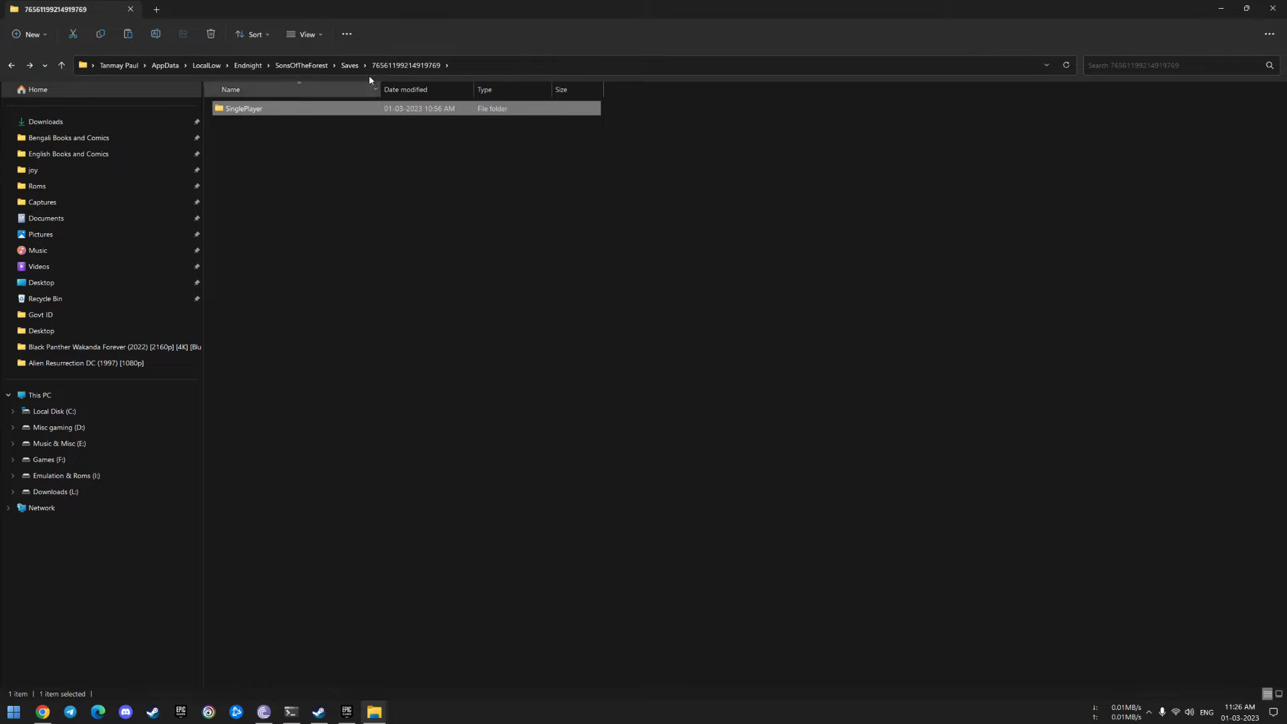
Paste the copied saves into the other numbered account folder and dismiss the 405-file conflict prompt
{"action": "left_click", "coordinate": [349, 65]}
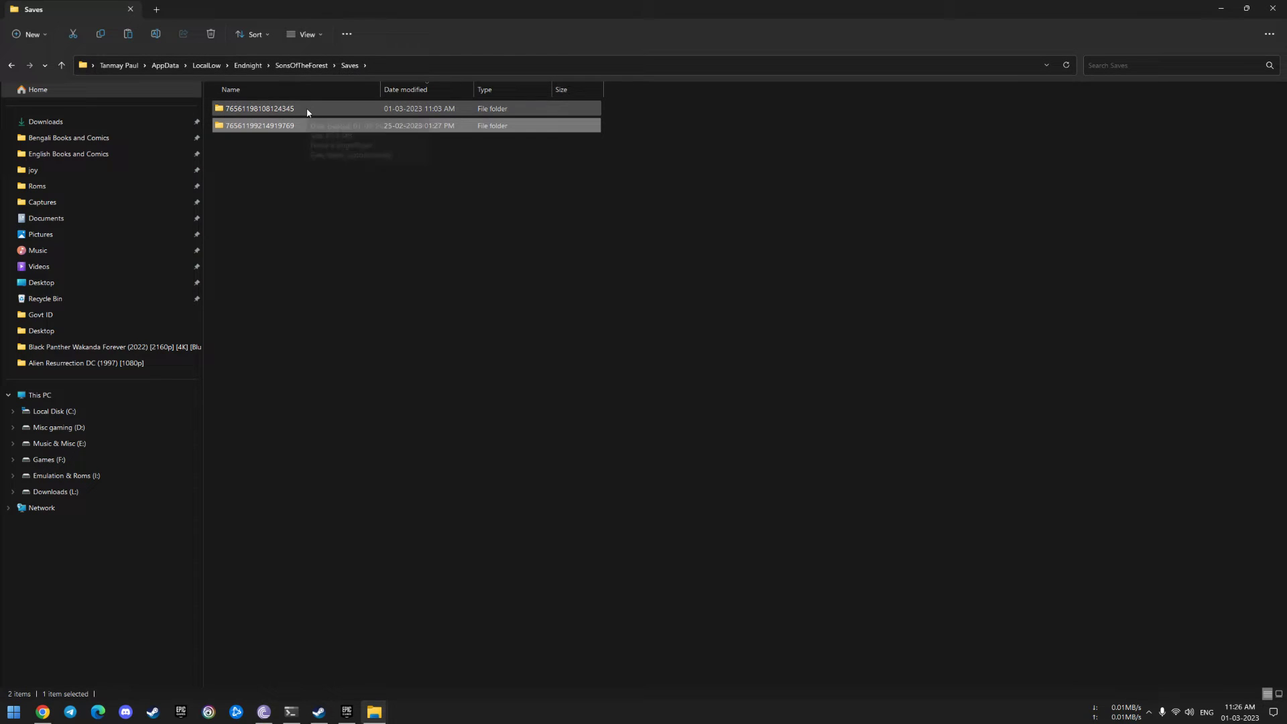
{"action": "left_click", "coordinate": [307, 110]}
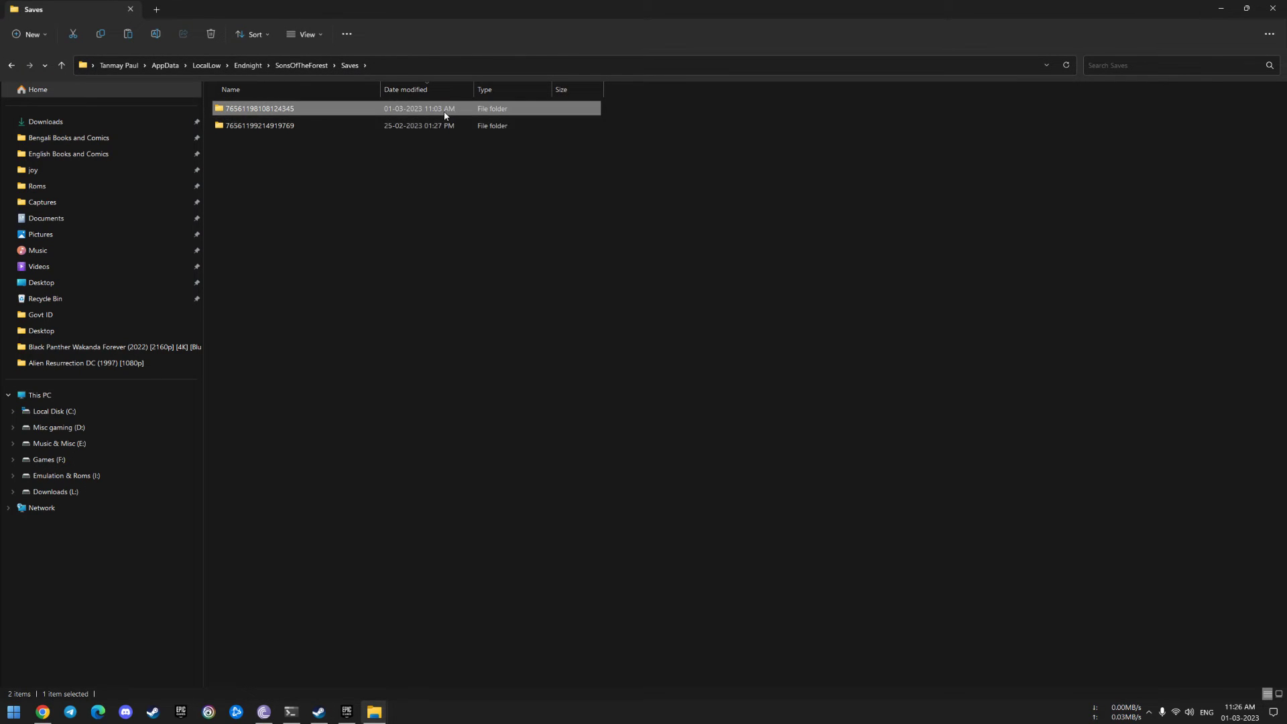
{"action": "double_click", "coordinate": [444, 115]}
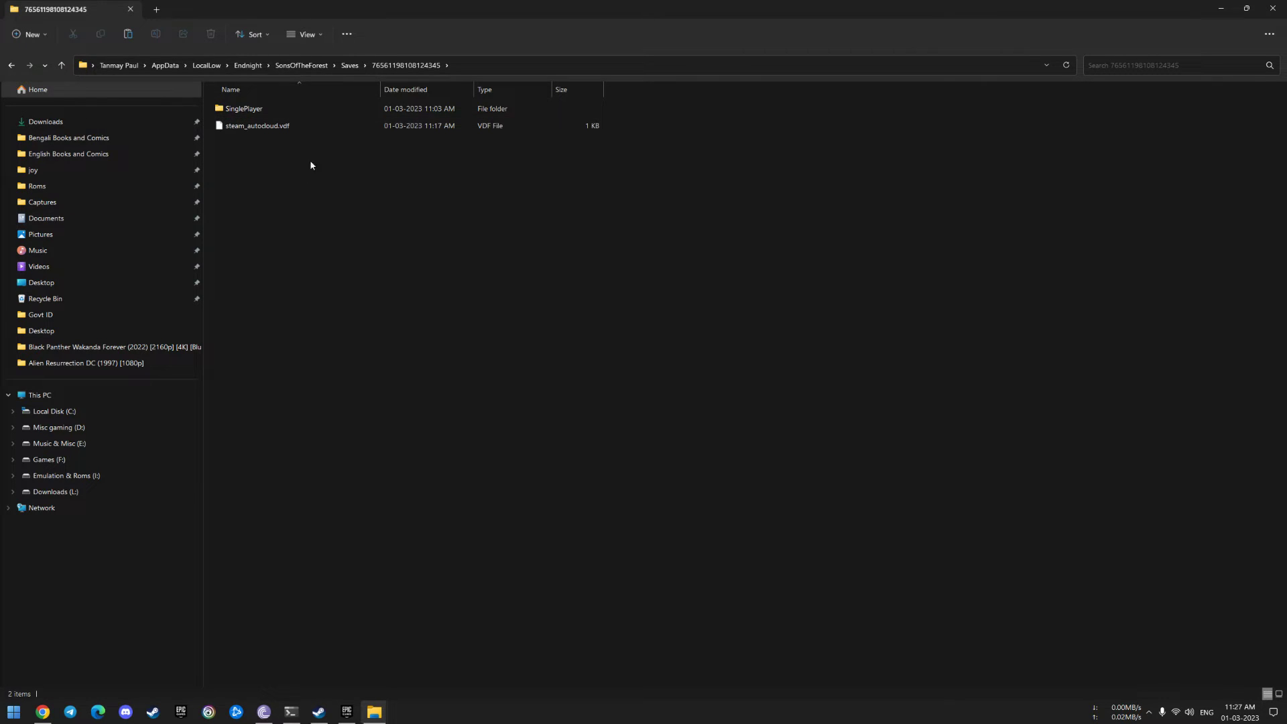
{"action": "left_click", "coordinate": [279, 130]}
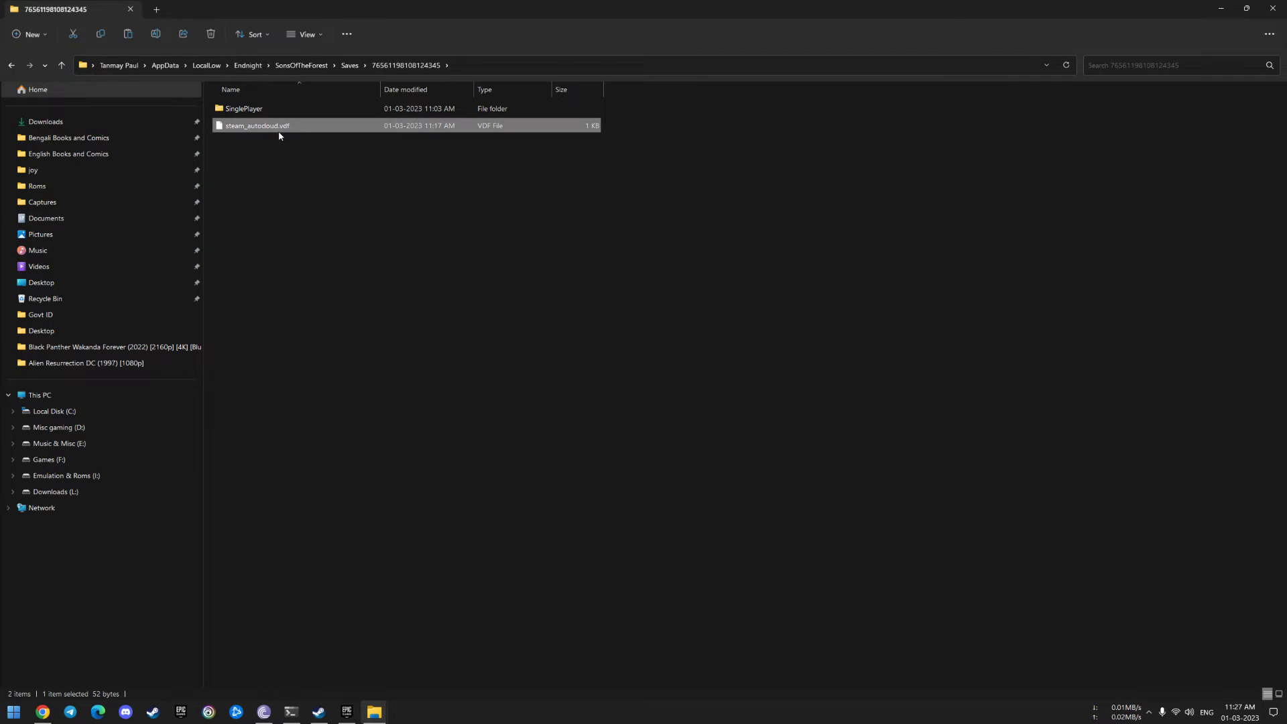
{"action": "left_click", "coordinate": [297, 180]}
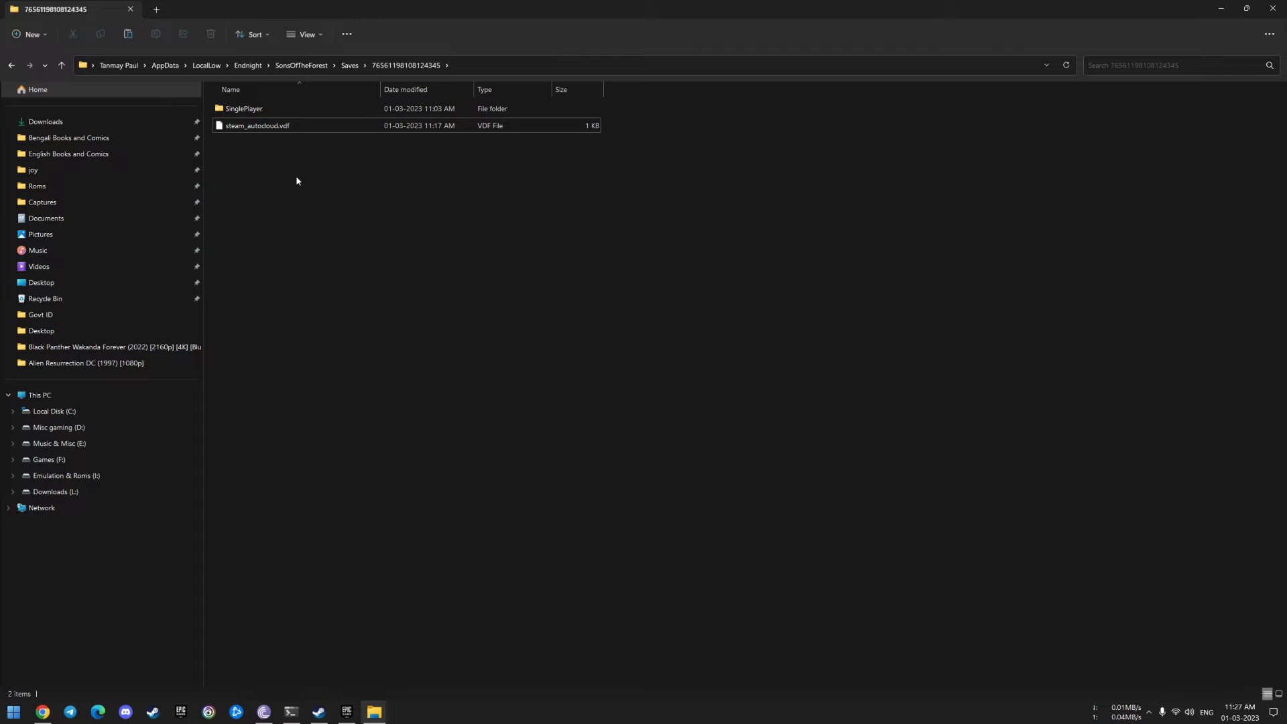
{"action": "key", "text": "ctrl+v"}
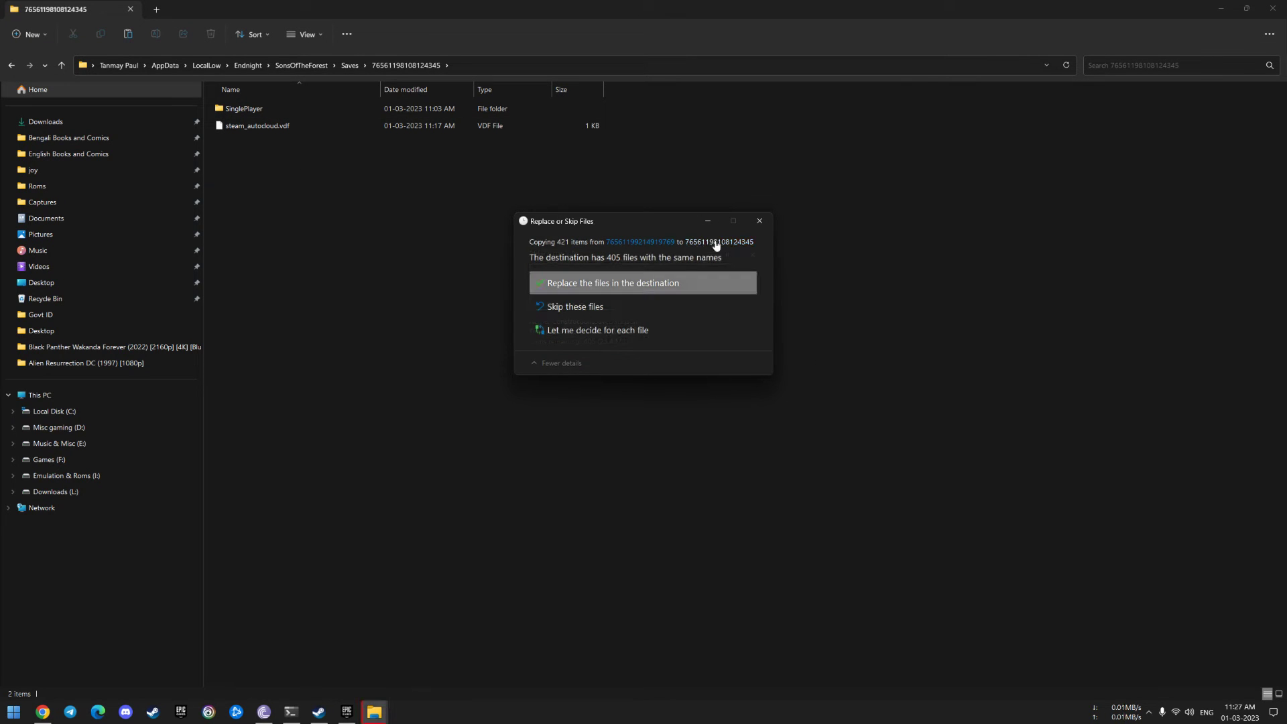
{"action": "left_click", "coordinate": [766, 224]}
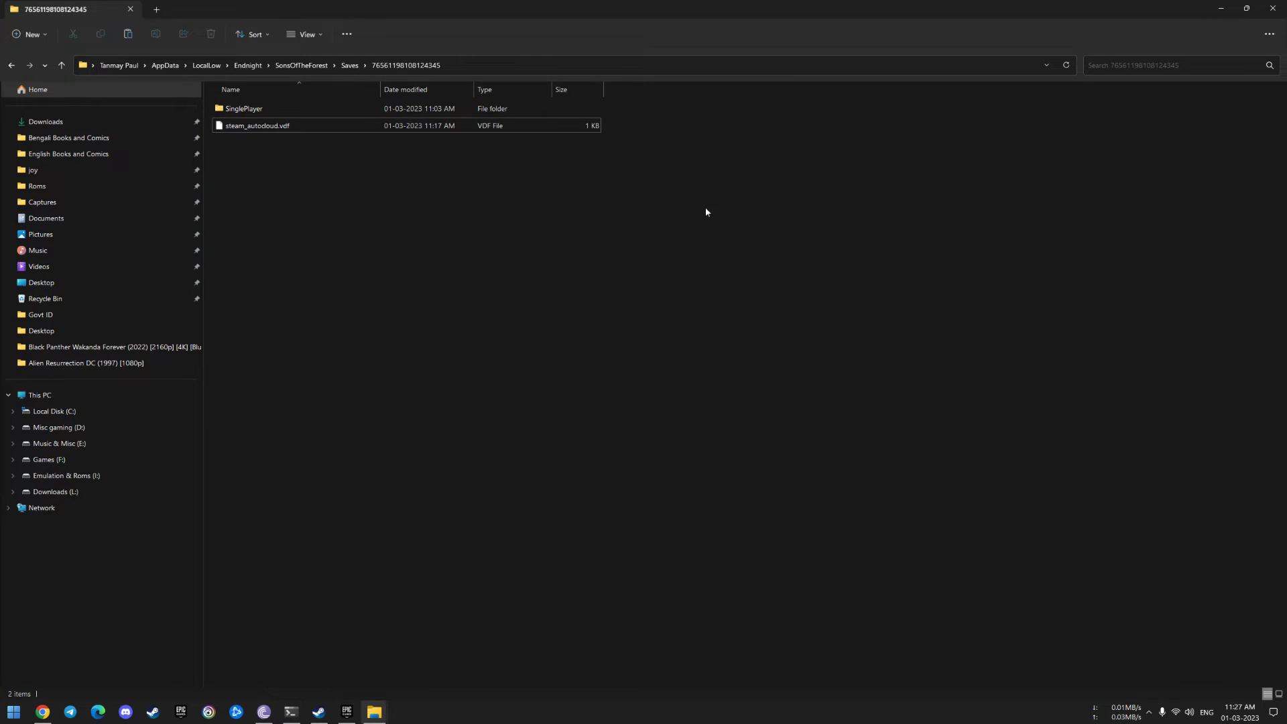
Check the other account's save folder via the desktop Saves folder, then close File Explorer
{"action": "left_click", "coordinate": [316, 66]}
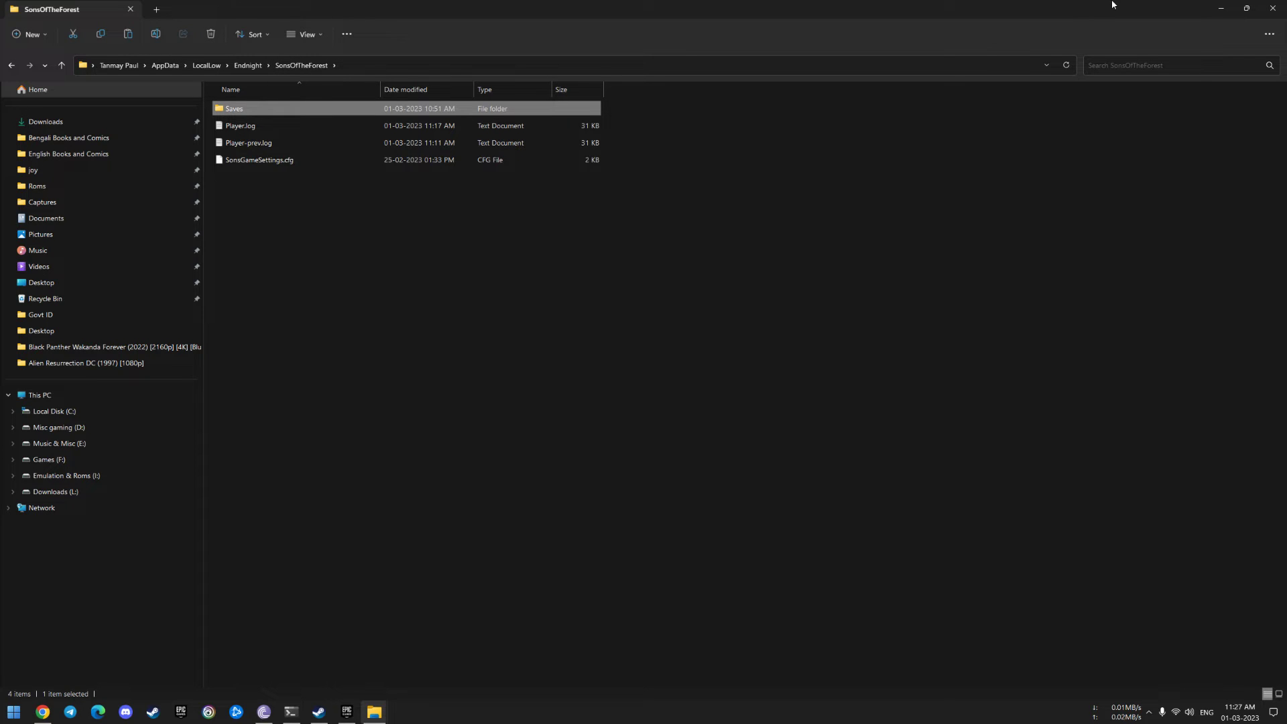
{"action": "left_click", "coordinate": [1230, 12]}
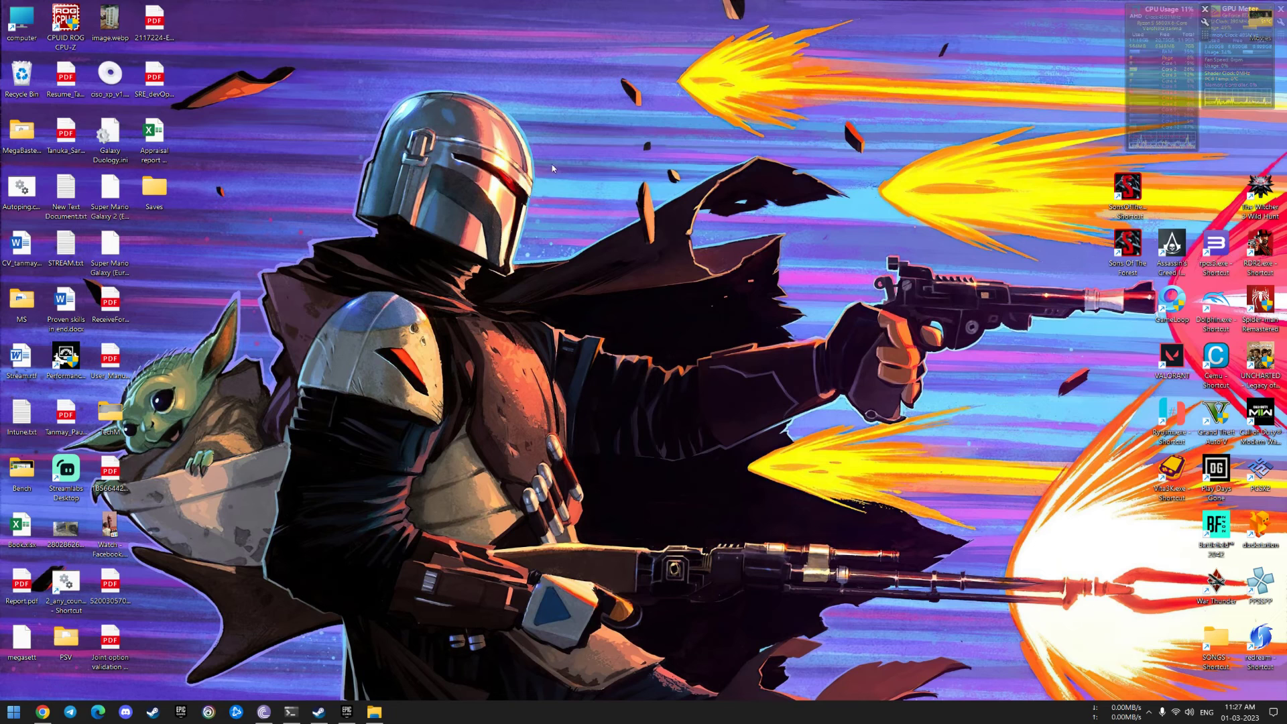
{"action": "double_click", "coordinate": [149, 189]}
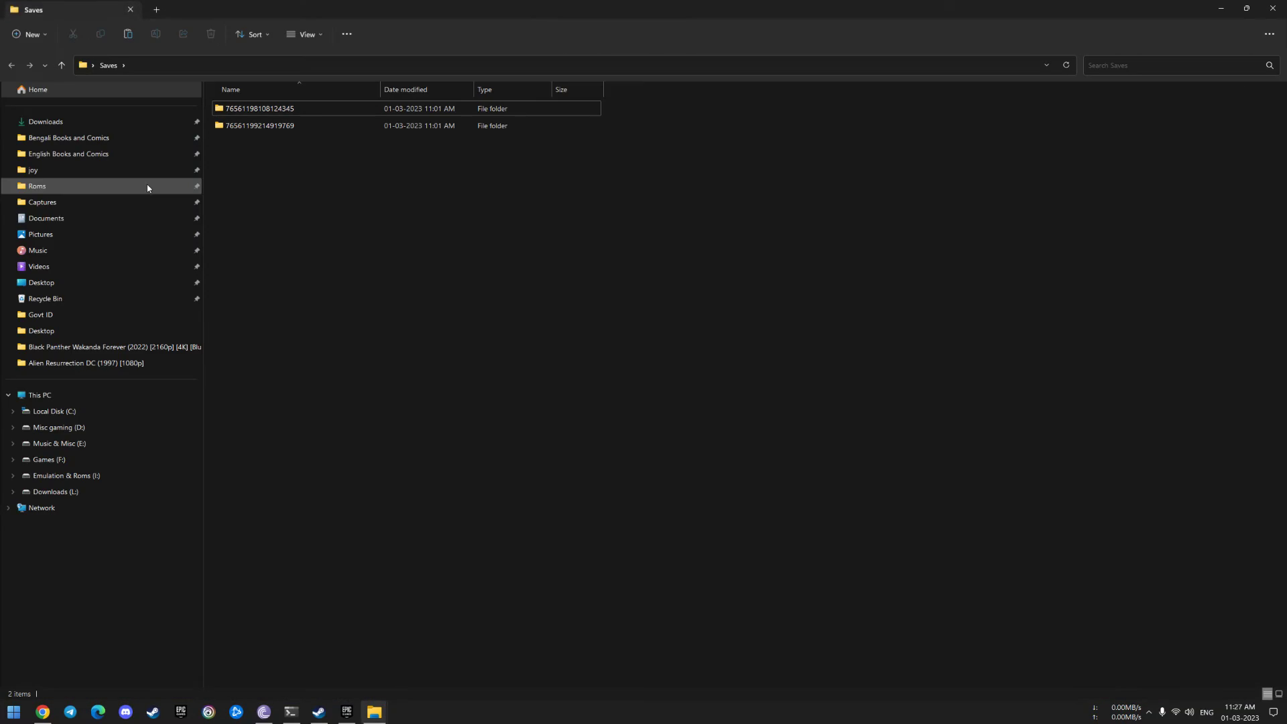
{"action": "double_click", "coordinate": [269, 128]}
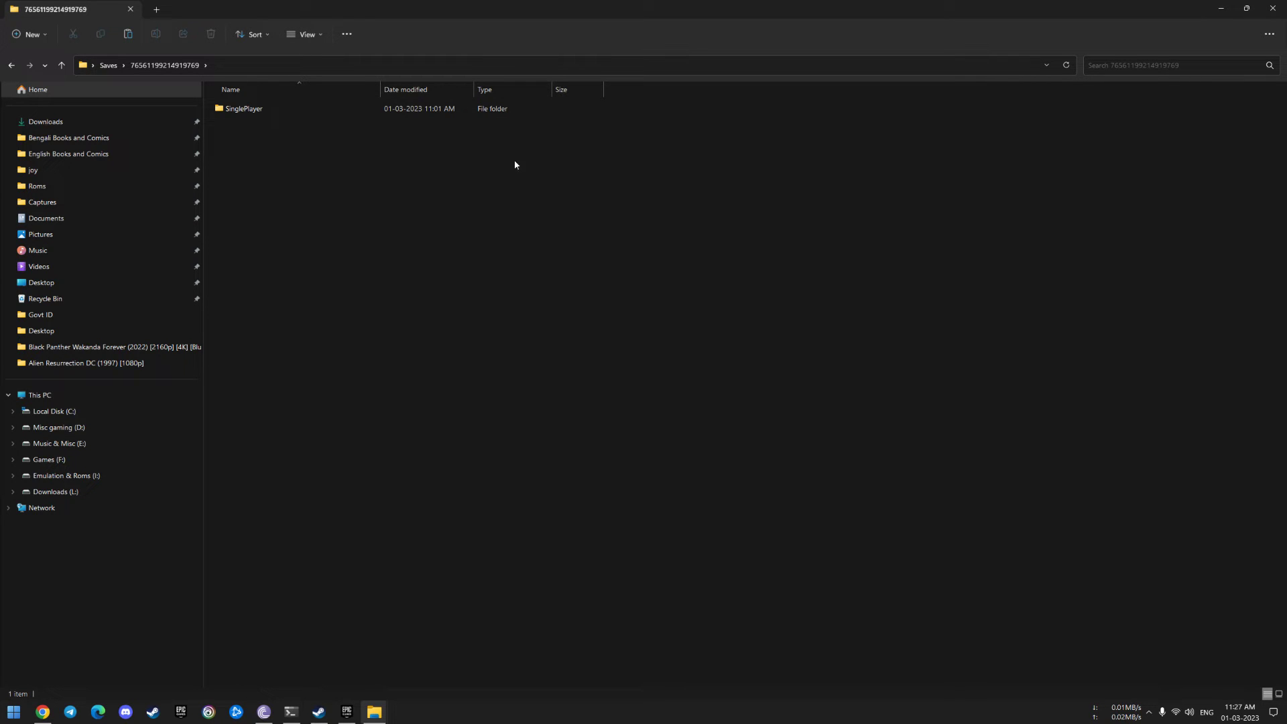
{"action": "left_click", "coordinate": [1272, 8]}
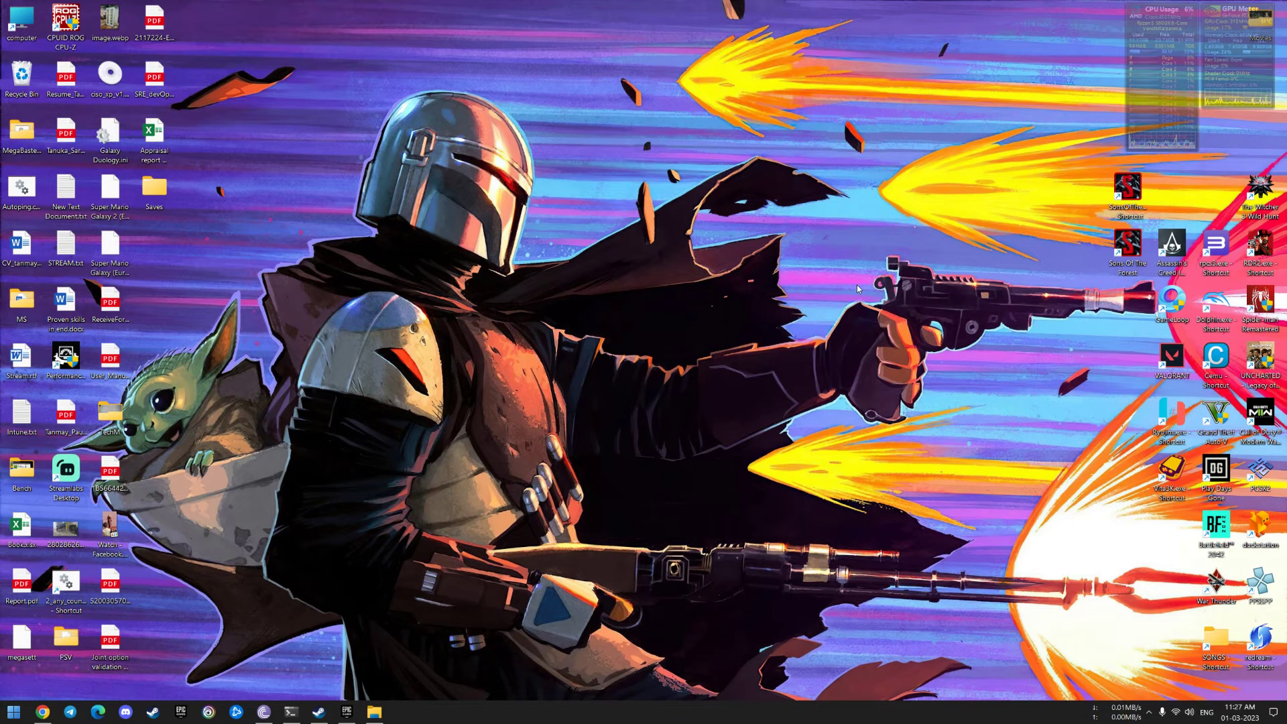
Refresh the desktop and launch Sons of the Forest from its desktop shortcut
{"action": "right_click", "coordinate": [991, 273]}
{"action": "left_click", "coordinate": [1023, 312]}
{"action": "double_click", "coordinate": [1127, 243]}
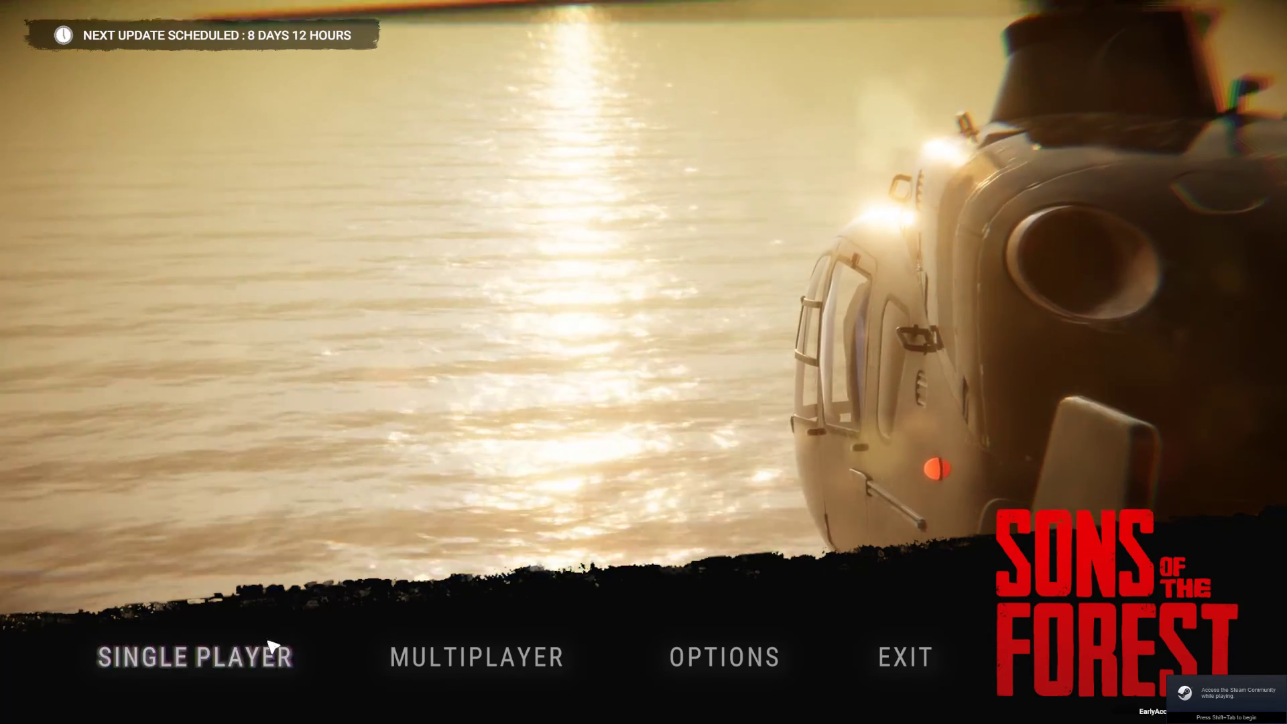
Scroll the Single Player Load Game list, showing saves from 25 Feb to 01 Mar 2023, then exit the game
{"action": "left_click", "coordinate": [267, 656]}
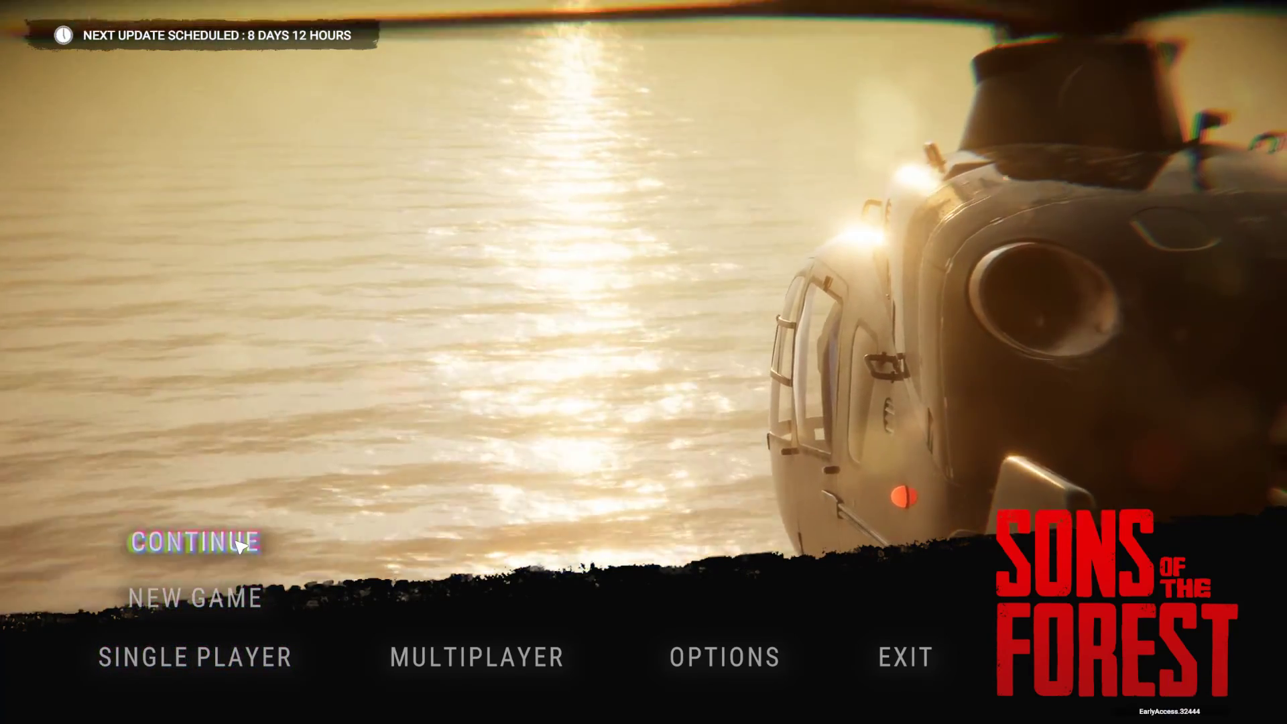
{"action": "left_click", "coordinate": [240, 543]}
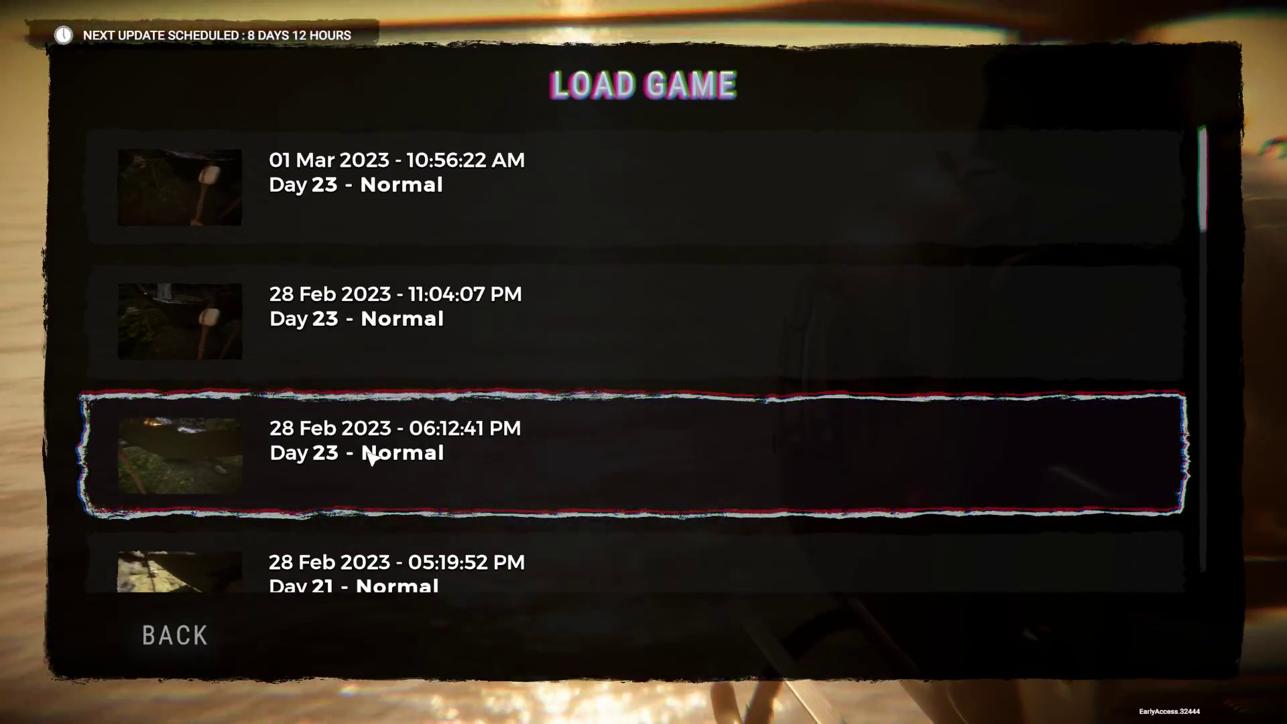
{"action": "scroll", "coordinate": [467, 201], "scroll_direction": "down", "scroll_amount": 10}
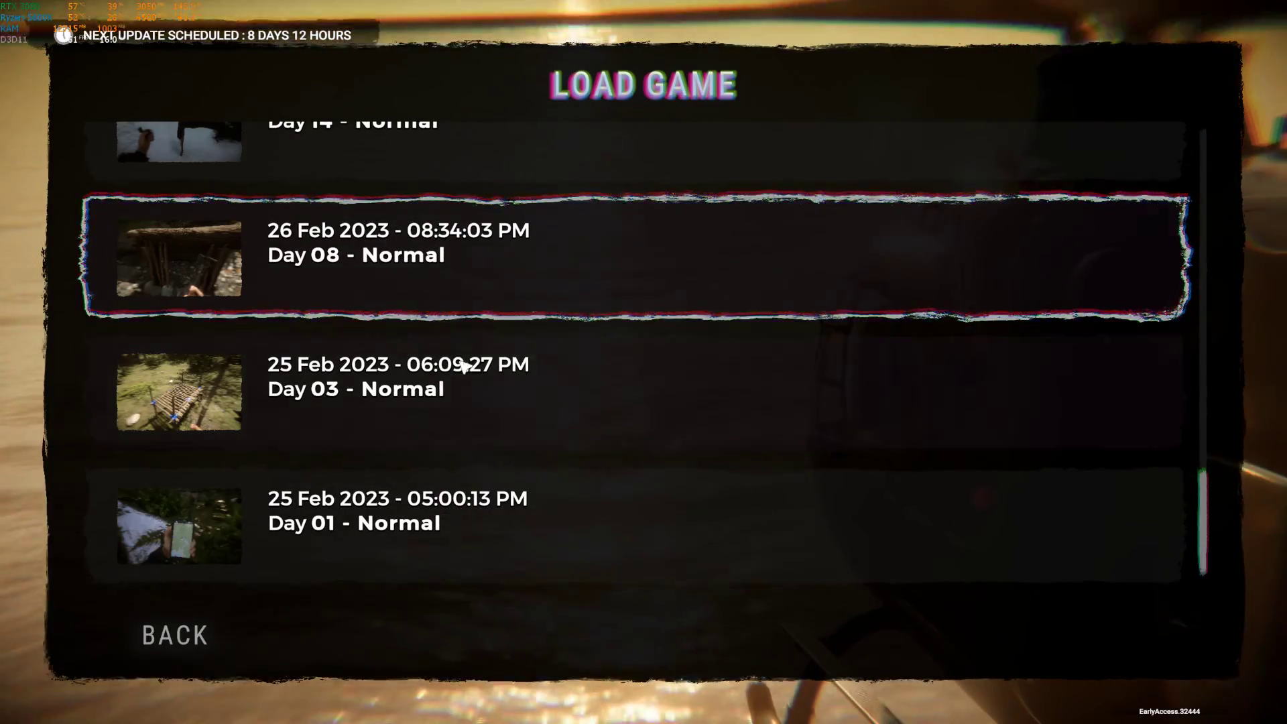
{"action": "scroll", "coordinate": [526, 540], "scroll_direction": "up", "scroll_amount": 8}
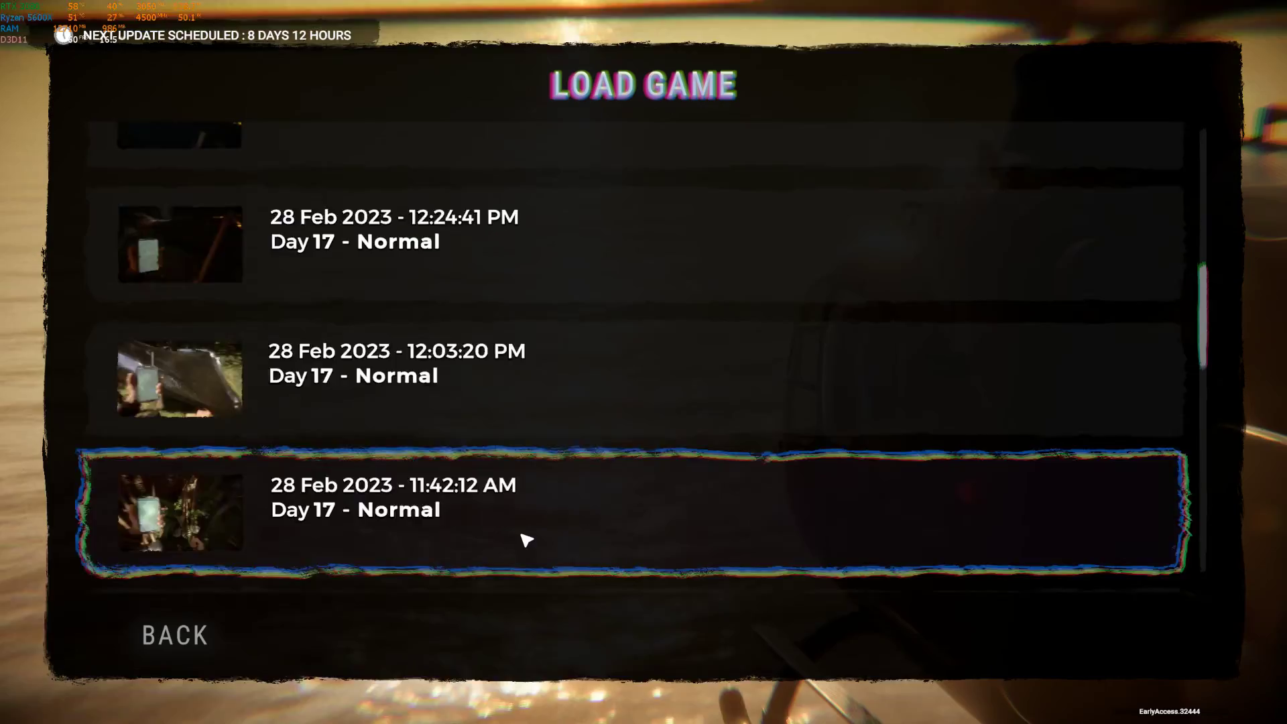
{"action": "scroll", "coordinate": [525, 431], "scroll_direction": "up", "scroll_amount": 4}
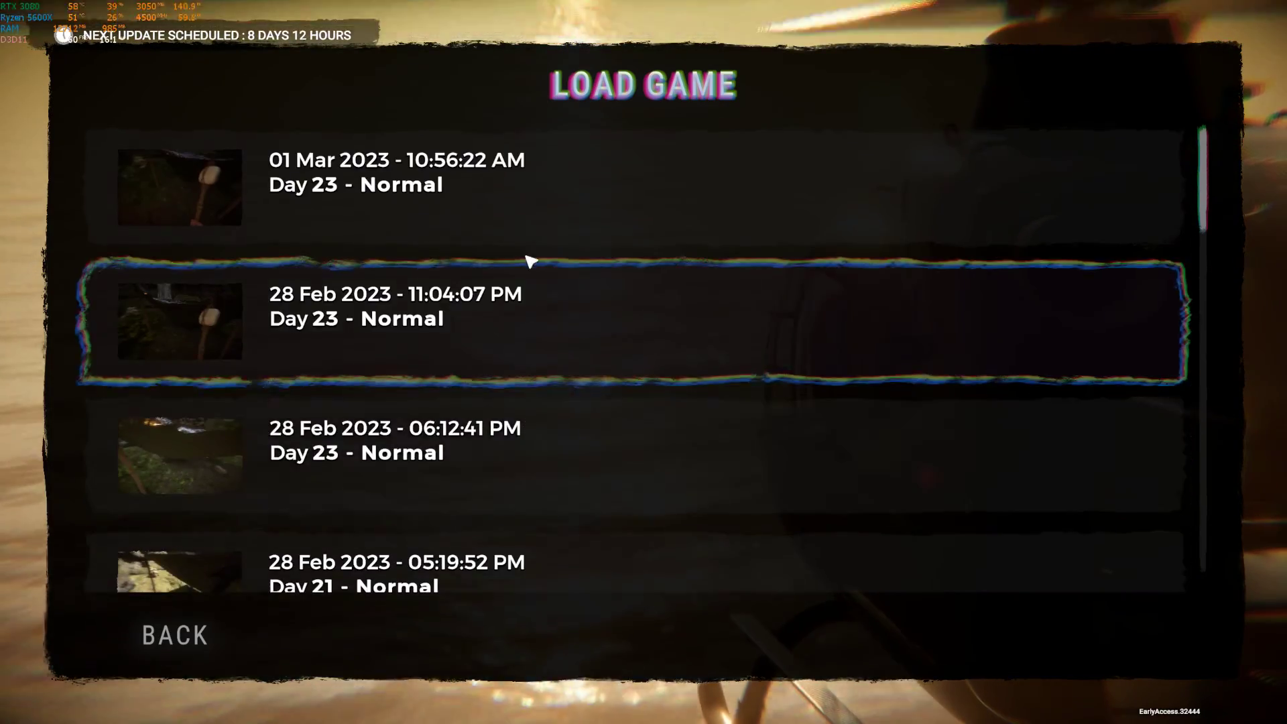
{"action": "key", "text": "Escape"}
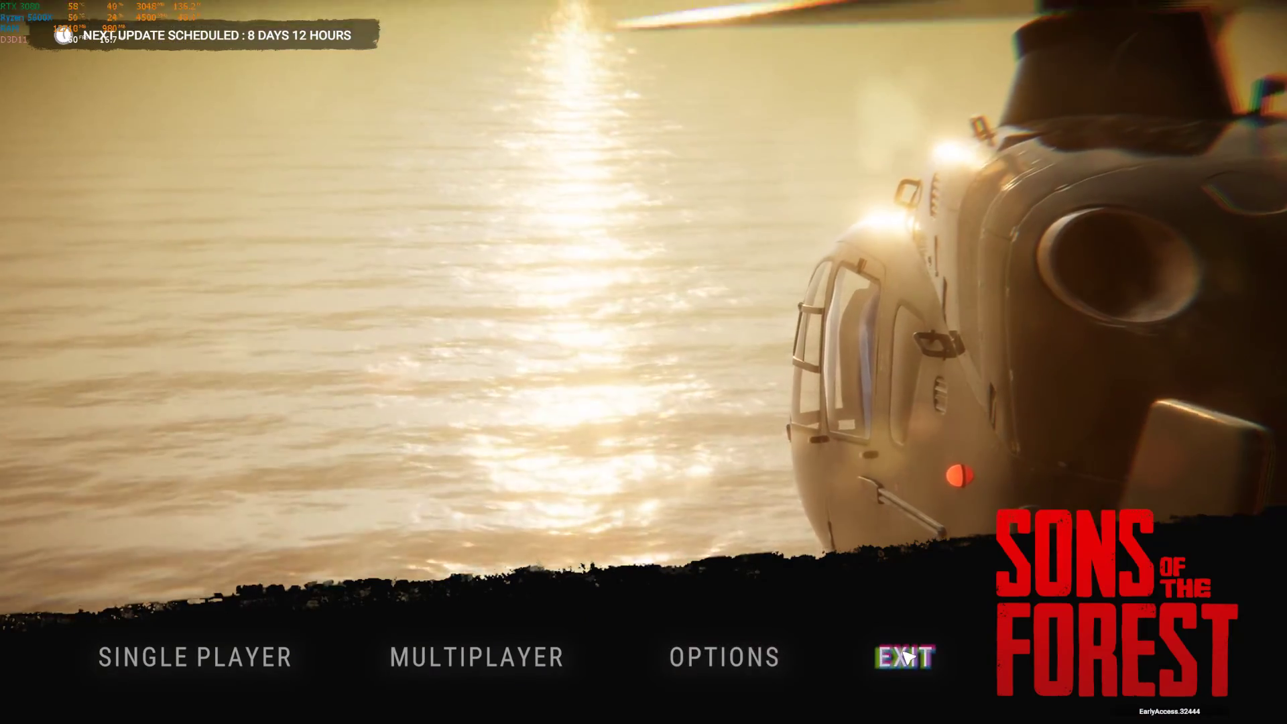
{"action": "left_click", "coordinate": [904, 656]}
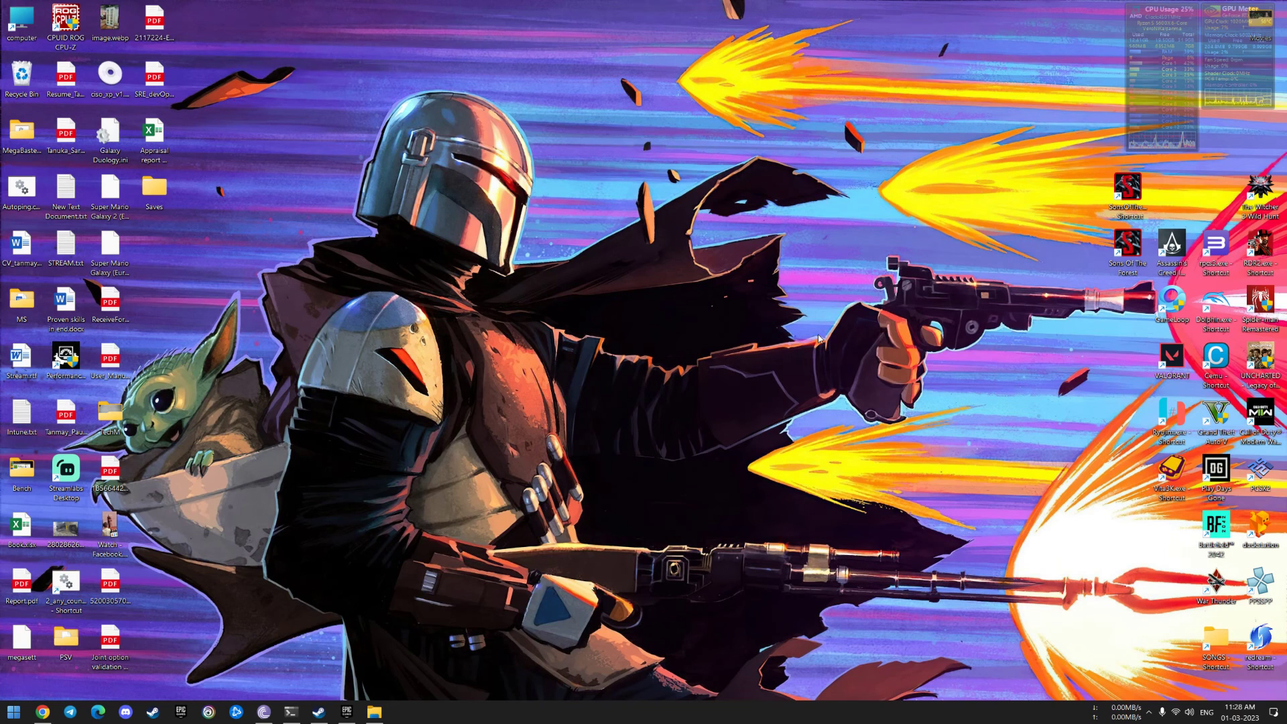